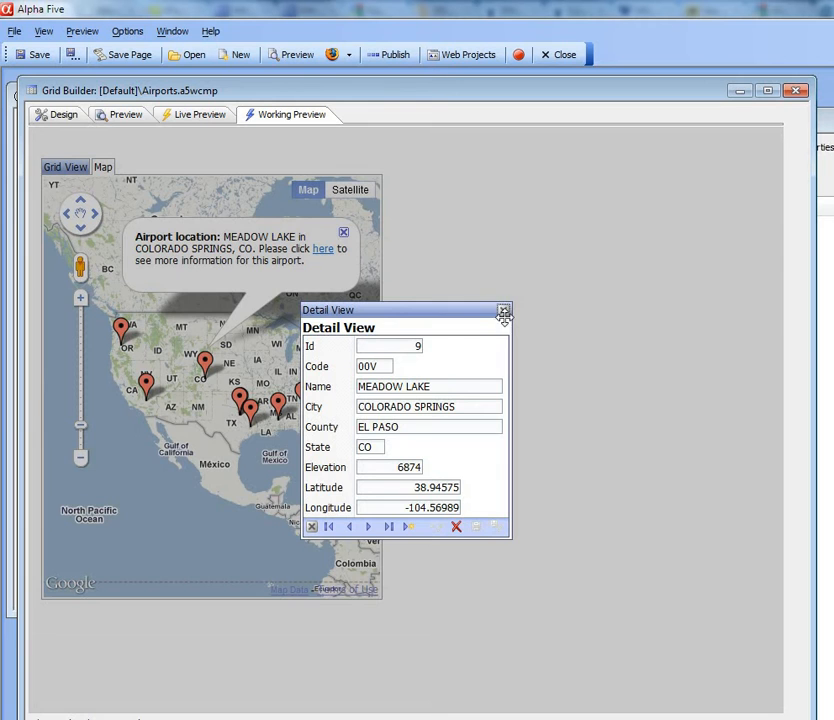
# Step: Close the Meadow Lake details and its map info box, and return to the airport grid view
pyautogui.click(502, 310)
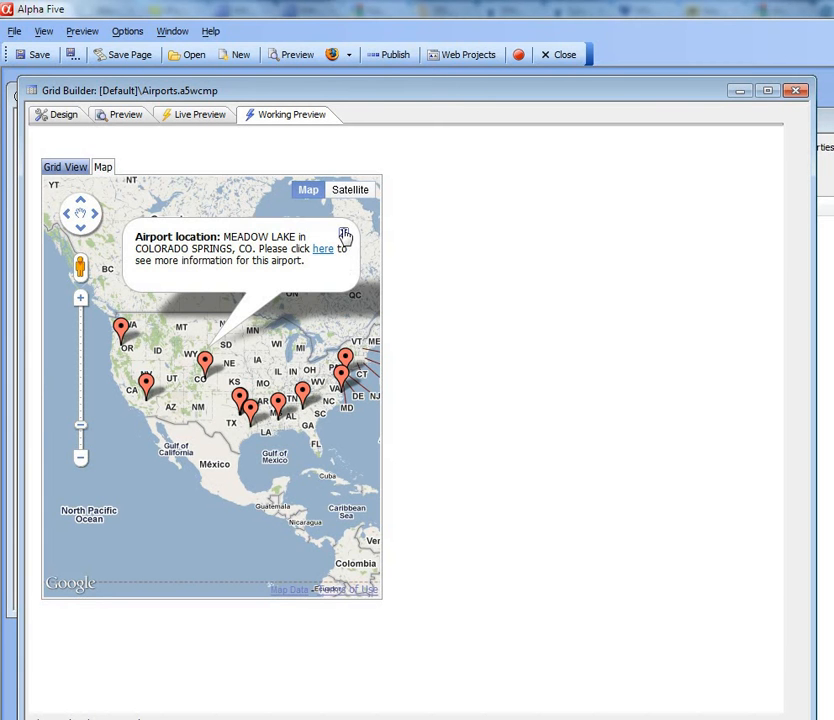
pyautogui.click(343, 234)
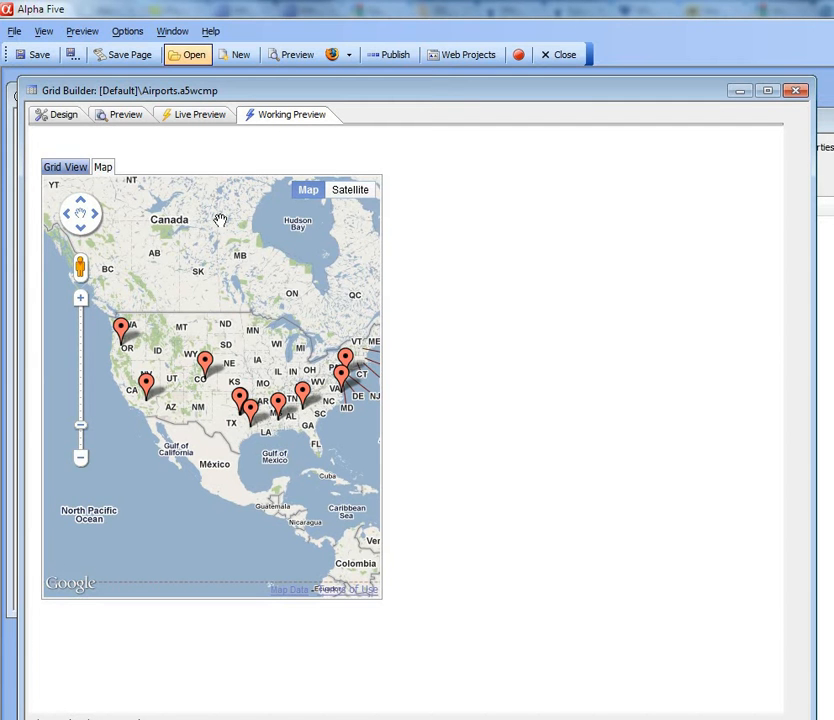
pyautogui.click(63, 169)
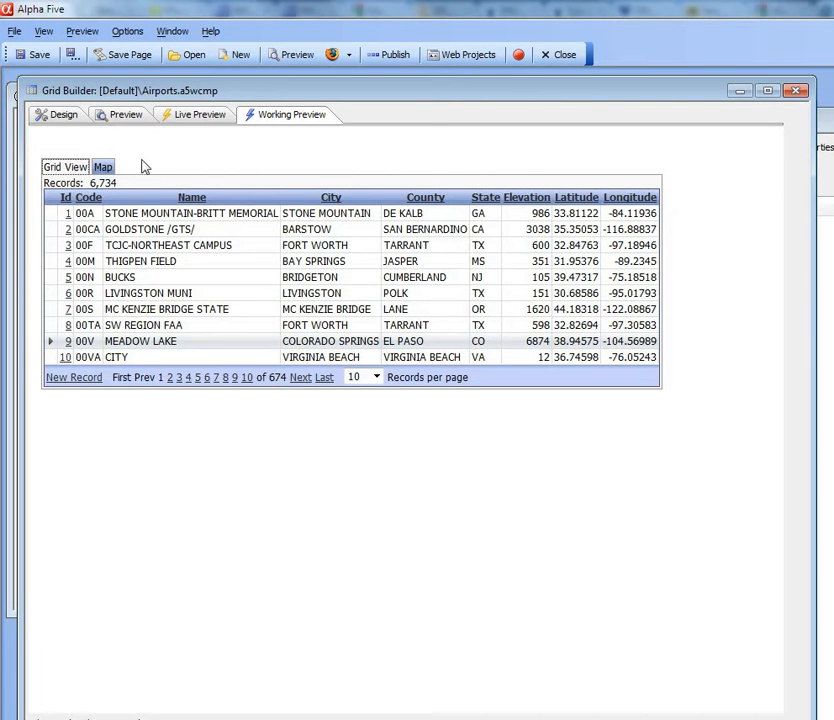
# Step: Open the Marker icons settings of the GM1 Google Map view in the grid's Alternate Views definition
pyautogui.click(58, 116)
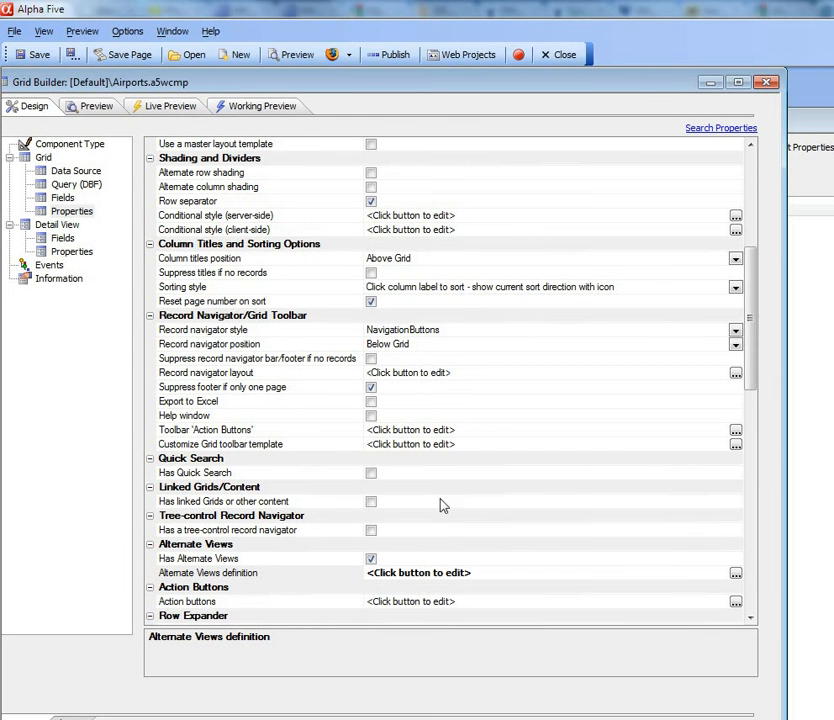
pyautogui.click(297, 570)
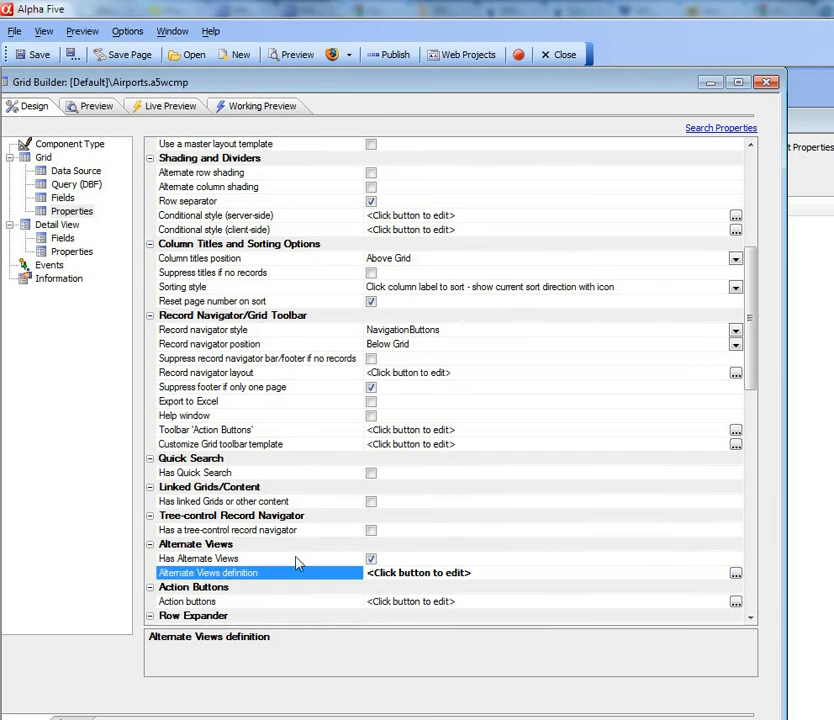
pyautogui.click(735, 573)
pyautogui.moveTo(508, 210); pyautogui.dragTo(161, 83)
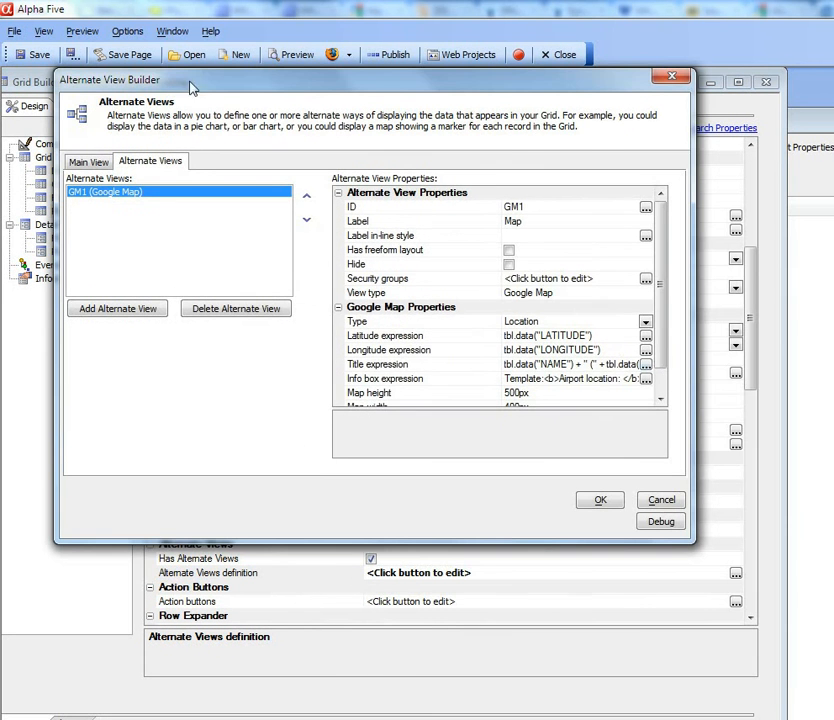
pyautogui.moveTo(663, 331); pyautogui.dragTo(668, 385)
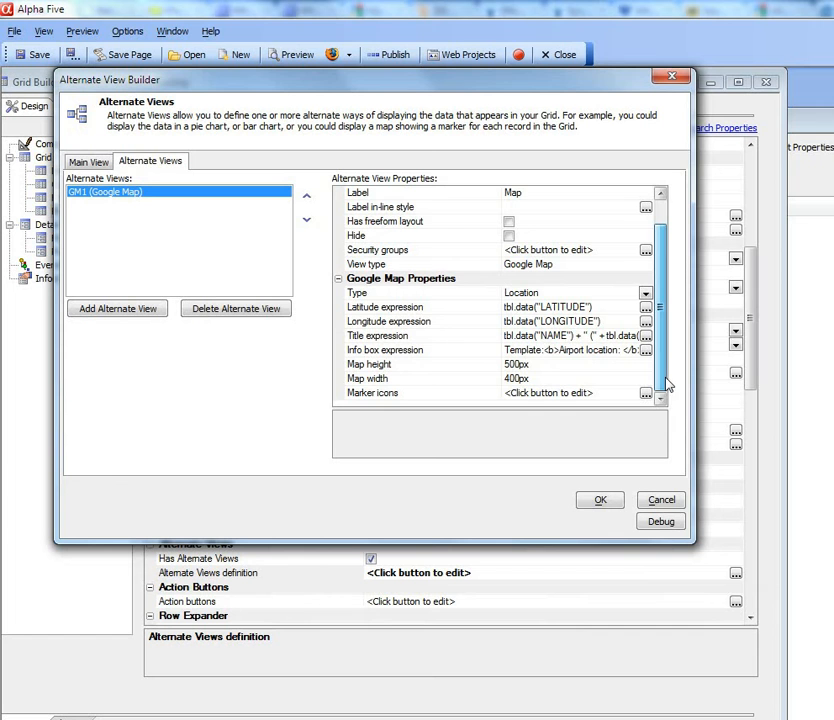
pyautogui.click(372, 395)
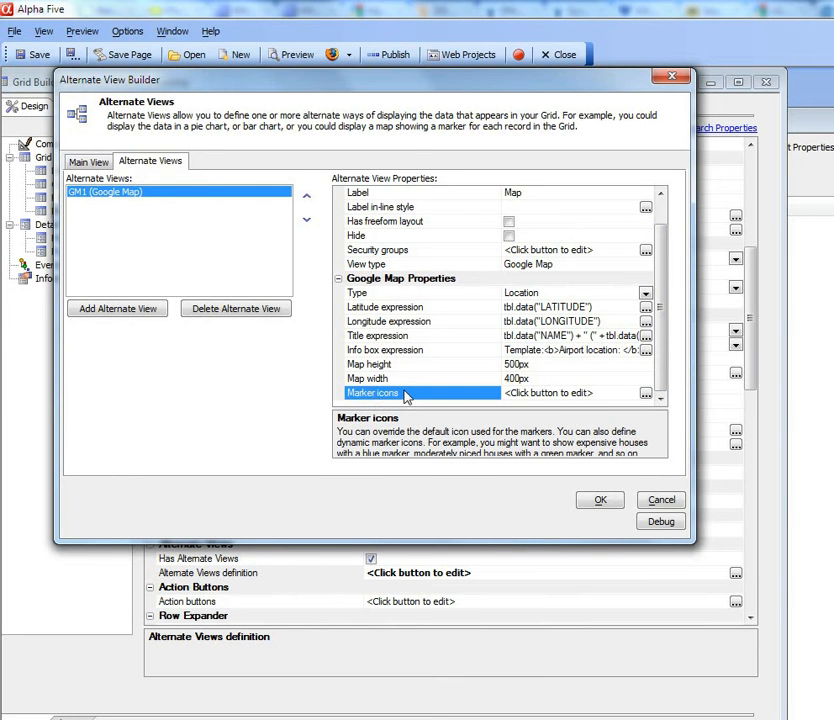
pyautogui.click(645, 395)
pyautogui.moveTo(505, 150)
pyautogui.mouseDown()
pyautogui.moveTo(471, 136)
pyautogui.moveTo(238, 114)
pyautogui.mouseUp()
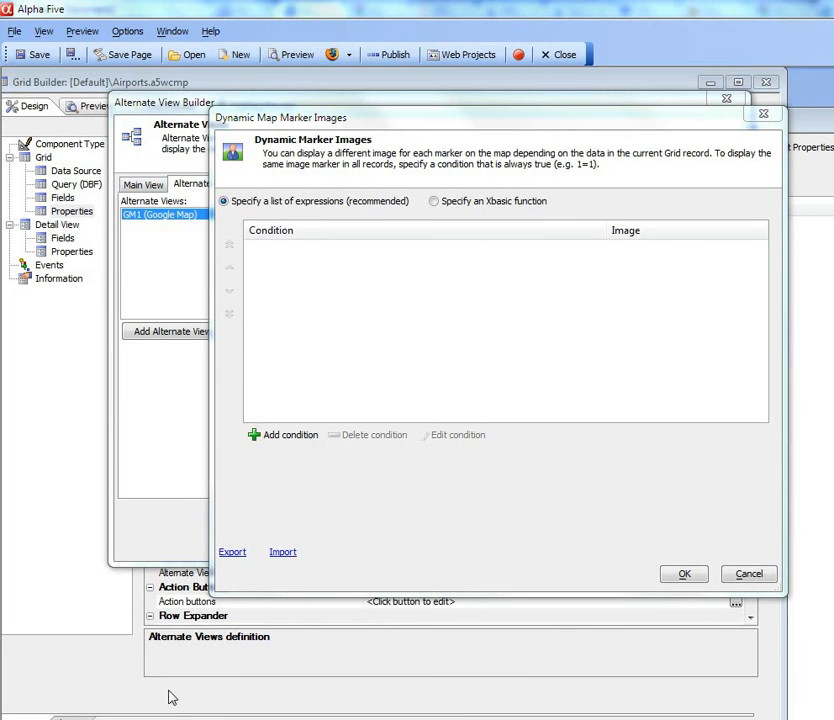
# Step: Paste an import list assigning teal00.png to ELEVATION below 1000, yellow01.png from 1000 to under 3000, and green02.png from 3000 up
pyautogui.click(282, 555)
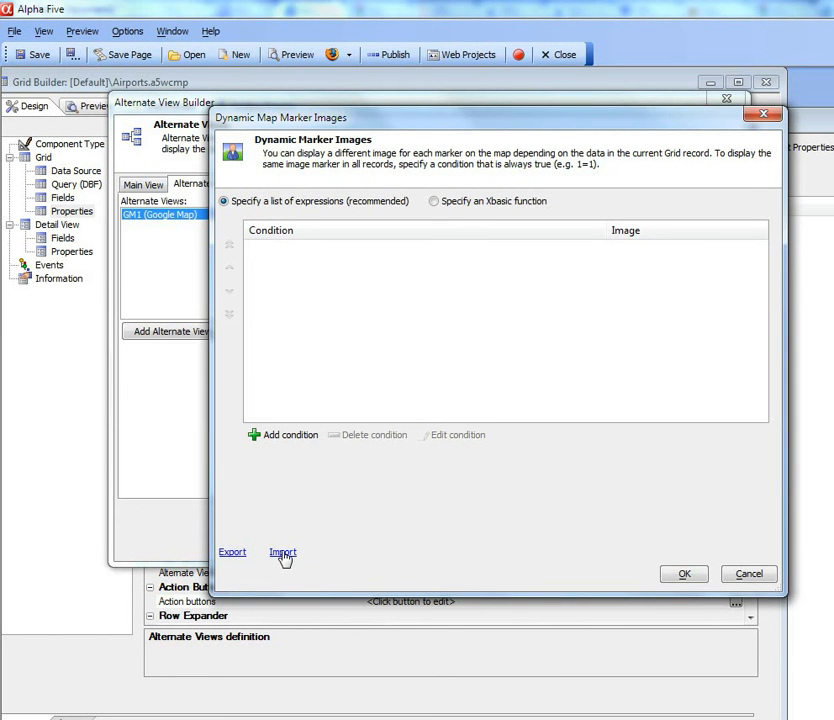
pyautogui.click(283, 556)
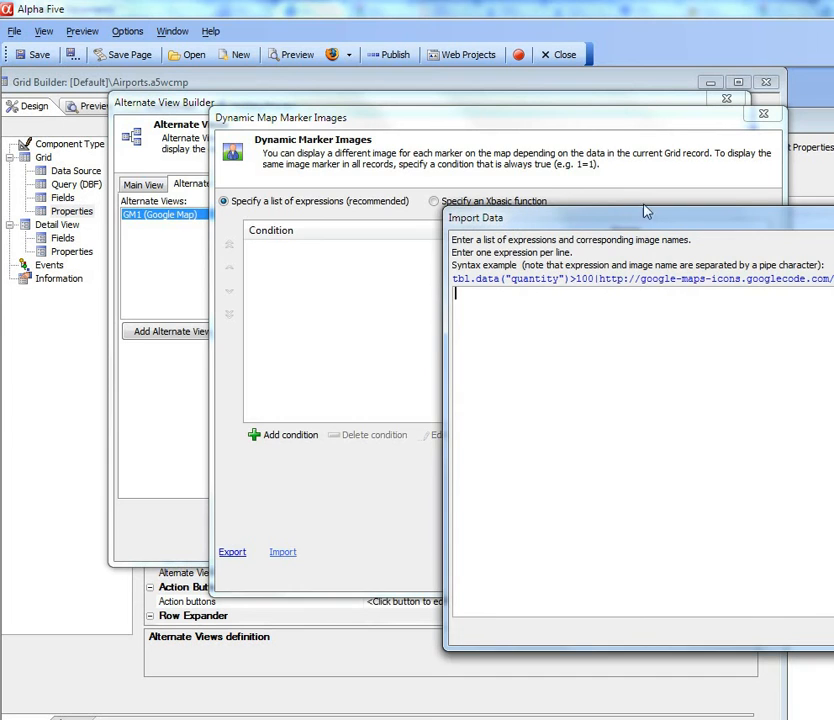
pyautogui.moveTo(598, 212)
pyautogui.mouseDown()
pyautogui.moveTo(503, 175)
pyautogui.moveTo(263, 142)
pyautogui.mouseUp()
pyautogui.rightClick(256, 268)
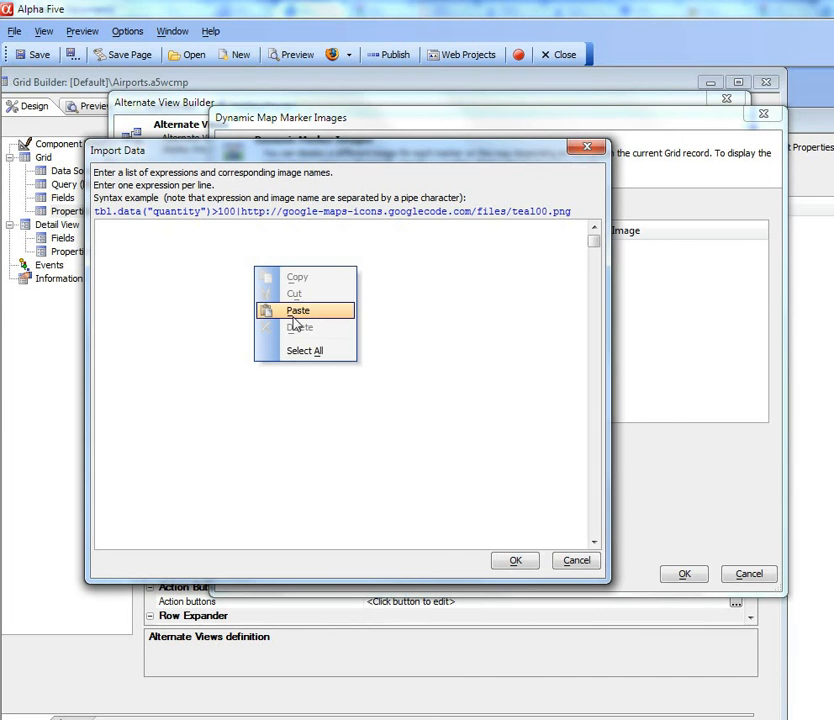
pyautogui.click(298, 311)
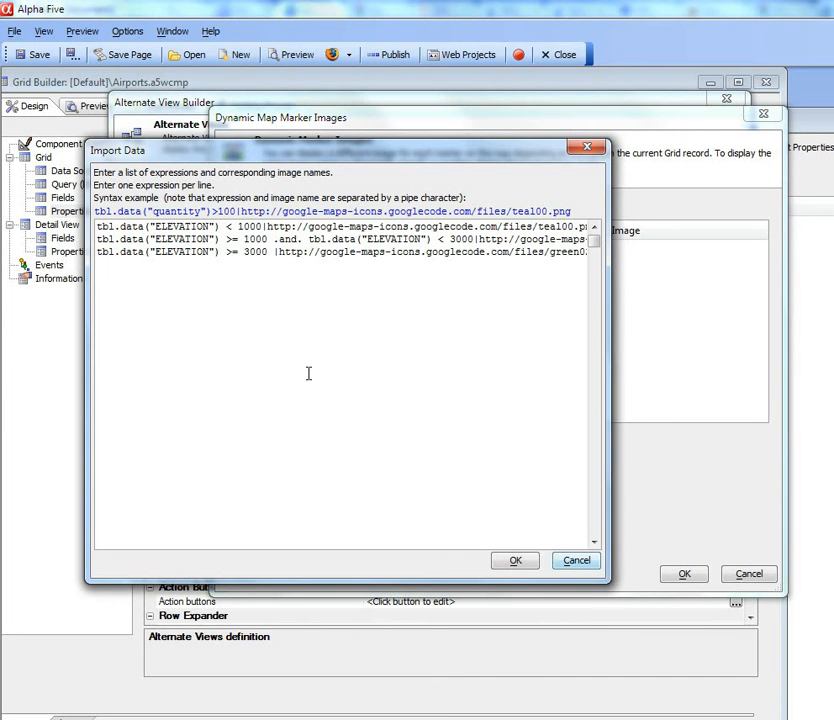
pyautogui.press('BackSpace')
pyautogui.press('BackSpace')
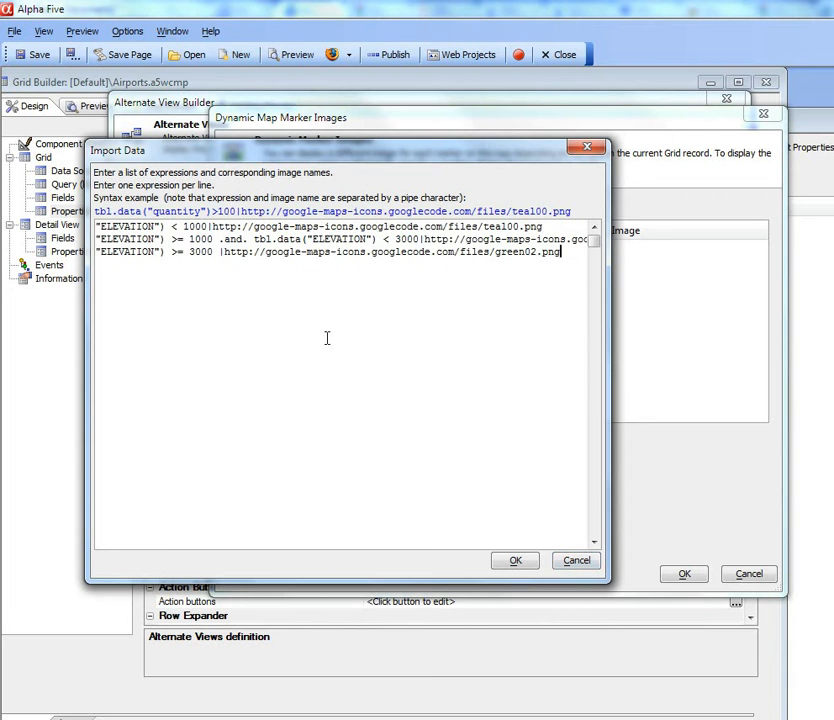
# Step: Read through the pasted elevation conditions and their marker image URLs, line by line
pyautogui.hotkey('ctrl', 'Home')
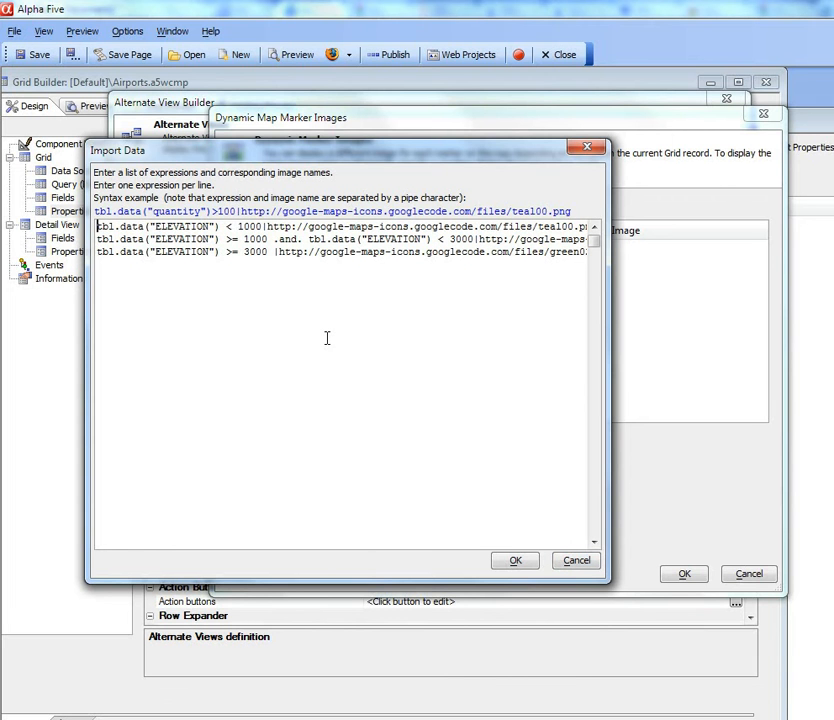
pyautogui.click(268, 227)
pyautogui.press('End')
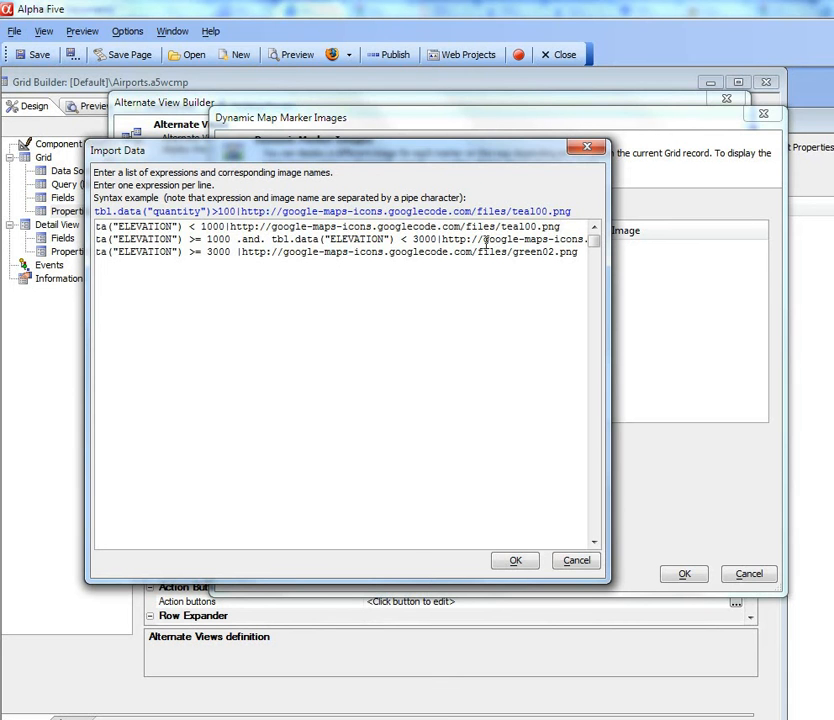
pyautogui.click(220, 243)
pyautogui.press('Home')
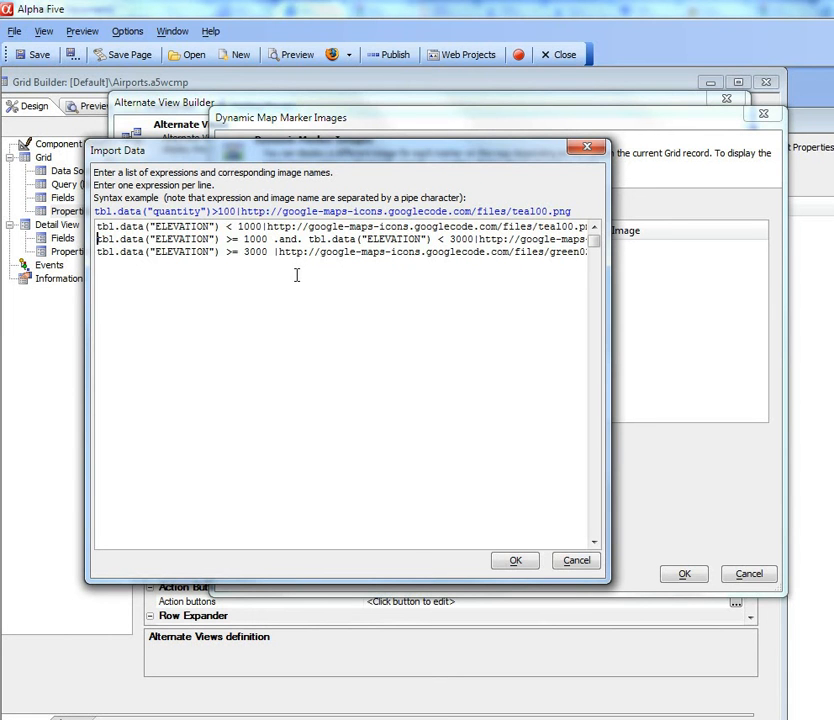
pyautogui.press('Right')
pyautogui.press('Right')
pyautogui.press('Right')
pyautogui.press('Right')
pyautogui.press('Right')
pyautogui.press('Right')
pyautogui.press('Right')
pyautogui.press('Right')
pyautogui.press('Right')
pyautogui.press('Right')
pyautogui.press('Right')
pyautogui.press('Right')
pyautogui.press('Right')
pyautogui.press('Right')
pyautogui.press('Right')
pyautogui.press('Right')
pyautogui.press('Right')
pyautogui.press('Right')
pyautogui.press('Right')
pyautogui.press('Right')
pyautogui.press('Right')
pyautogui.press('Right')
pyautogui.press('Right')
pyautogui.press('Right')
pyautogui.press('Right')
pyautogui.press('Right')
pyautogui.press('Right')
pyautogui.hotkey('ctrl', 'End')
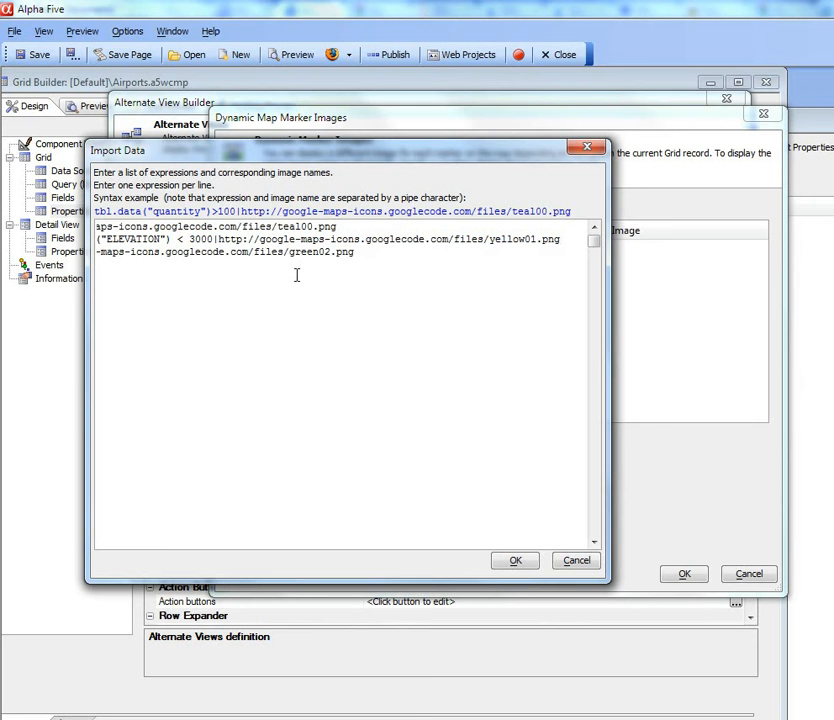
# Step: Import the three elevation conditions, checking each one's marker image, and apply them to the map view's definition
pyautogui.click(513, 563)
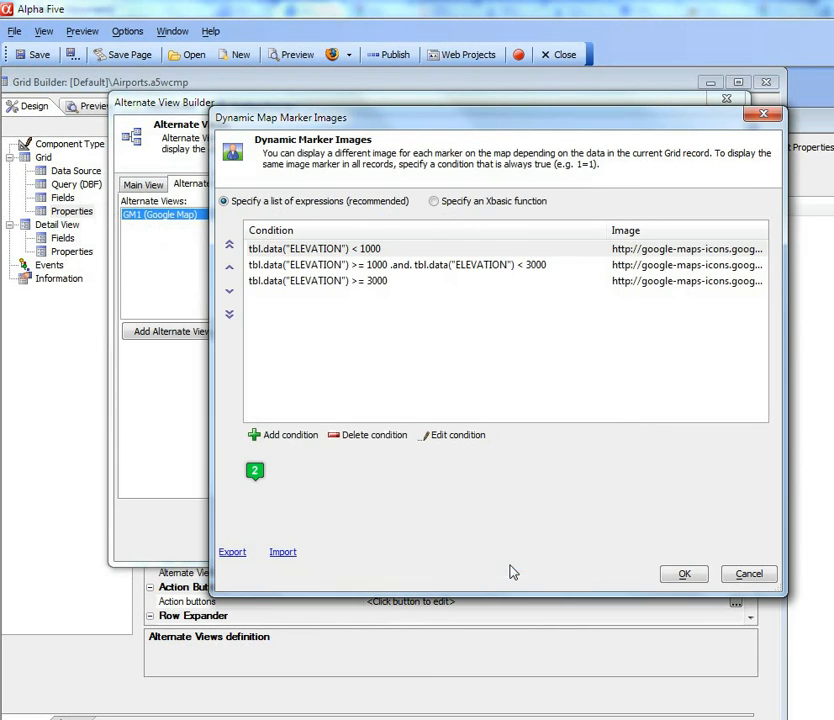
pyautogui.click(318, 264)
pyautogui.click(320, 249)
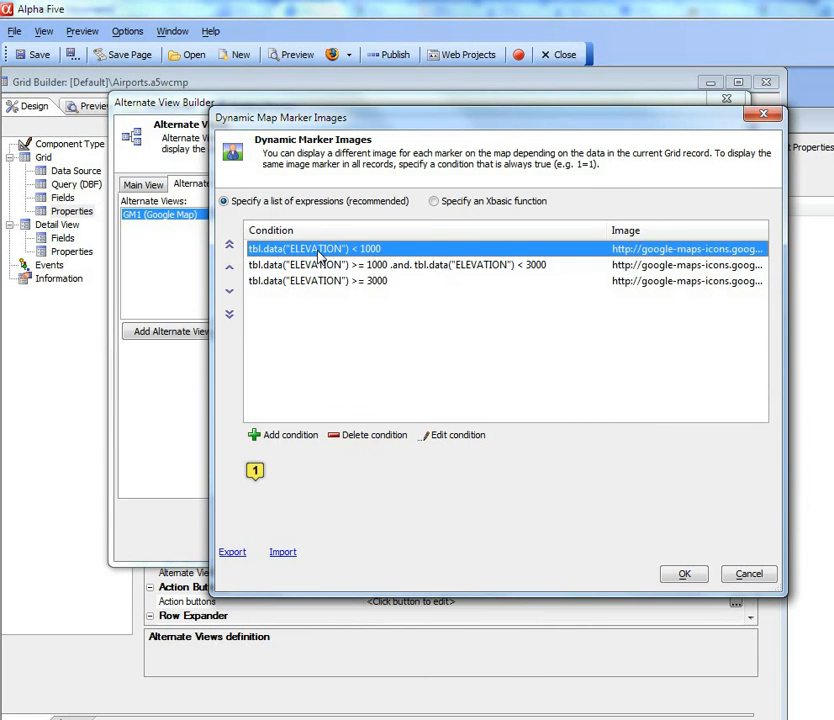
pyautogui.click(380, 267)
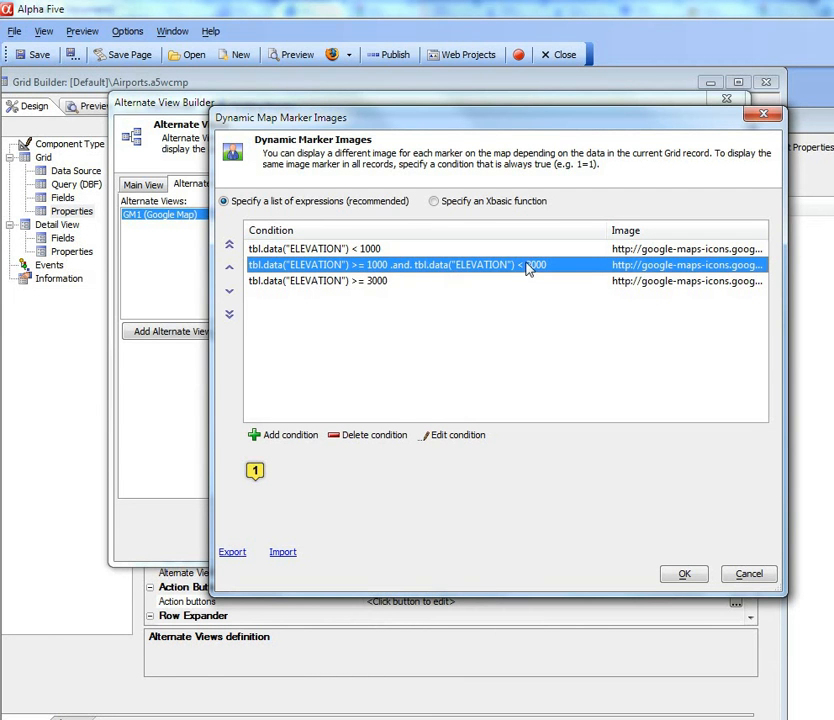
pyautogui.click(365, 284)
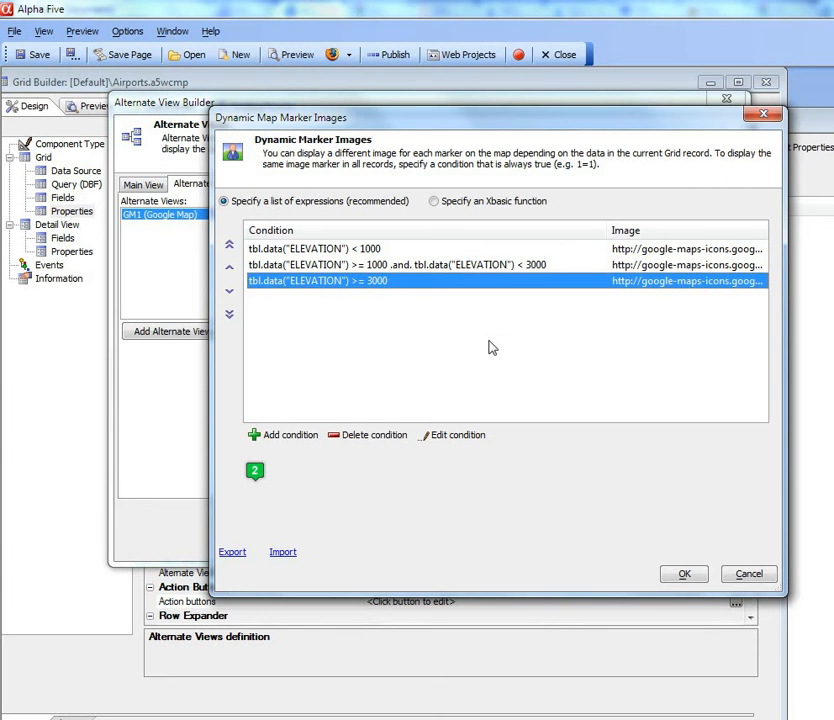
pyautogui.click(683, 574)
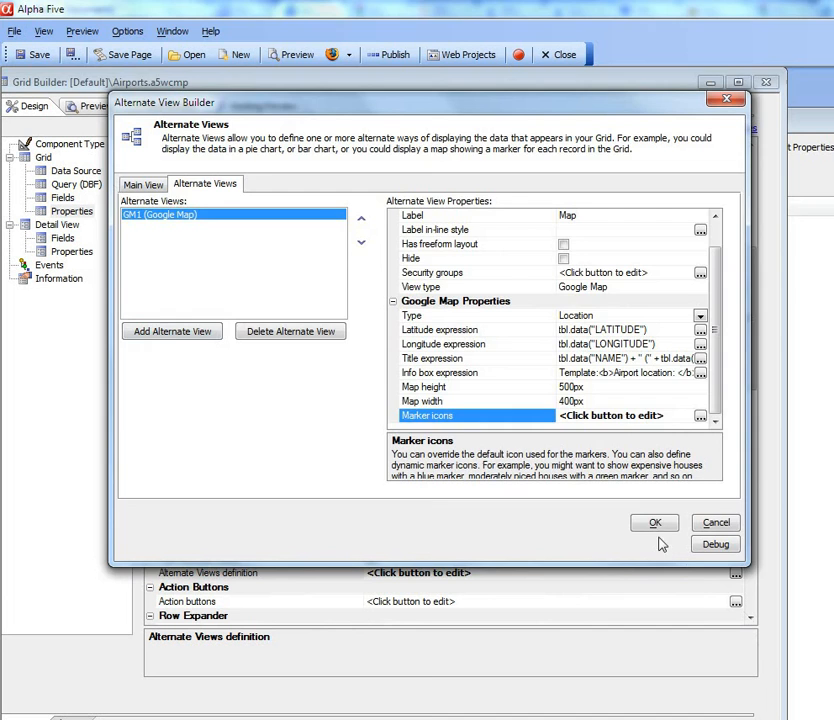
pyautogui.click(652, 524)
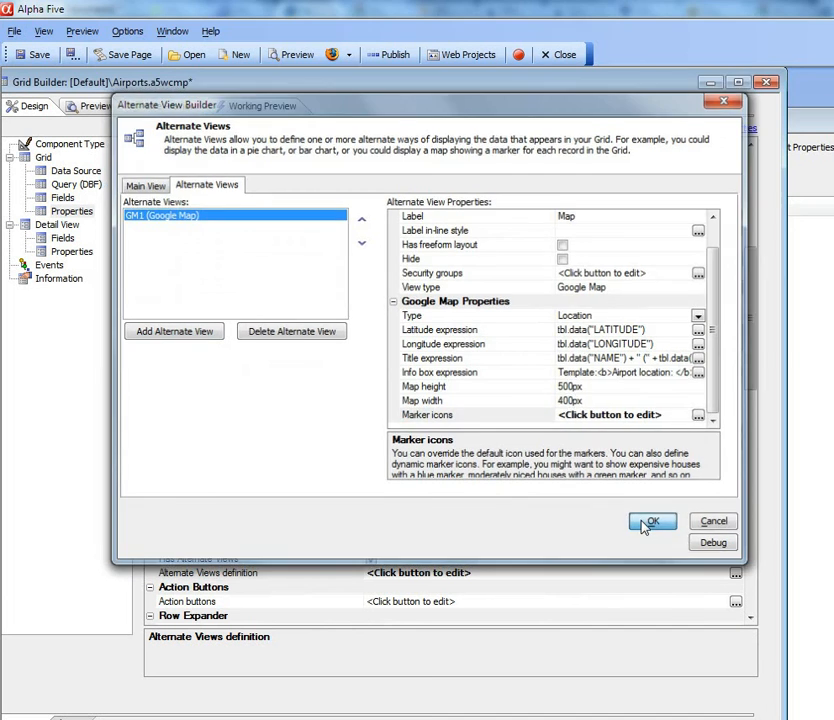
# Step: Show the map in the Working Preview and inspect the Meadow Lake airport's details from its Colorado marker
pyautogui.click(251, 108)
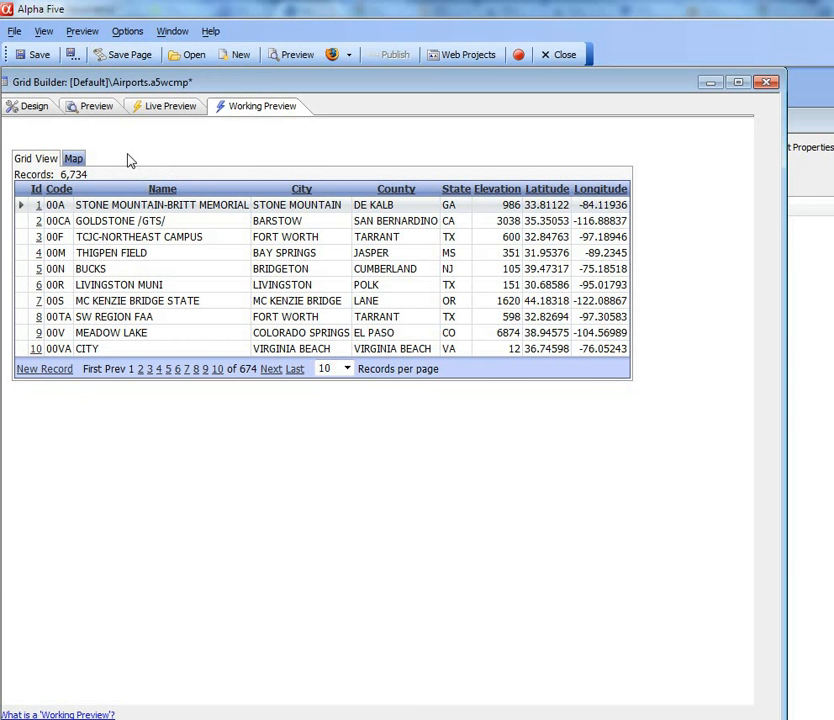
pyautogui.click(73, 160)
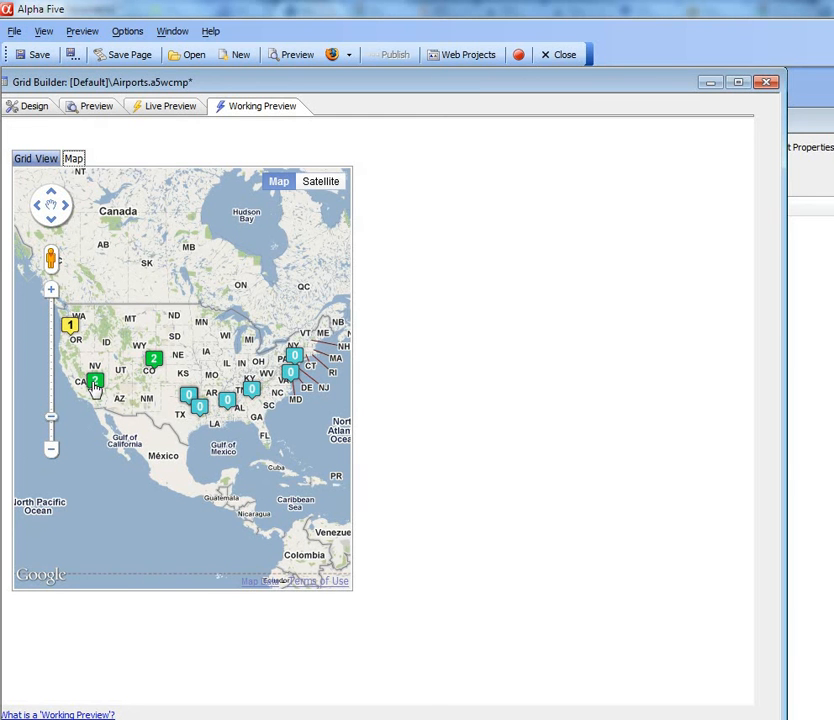
pyautogui.click(153, 359)
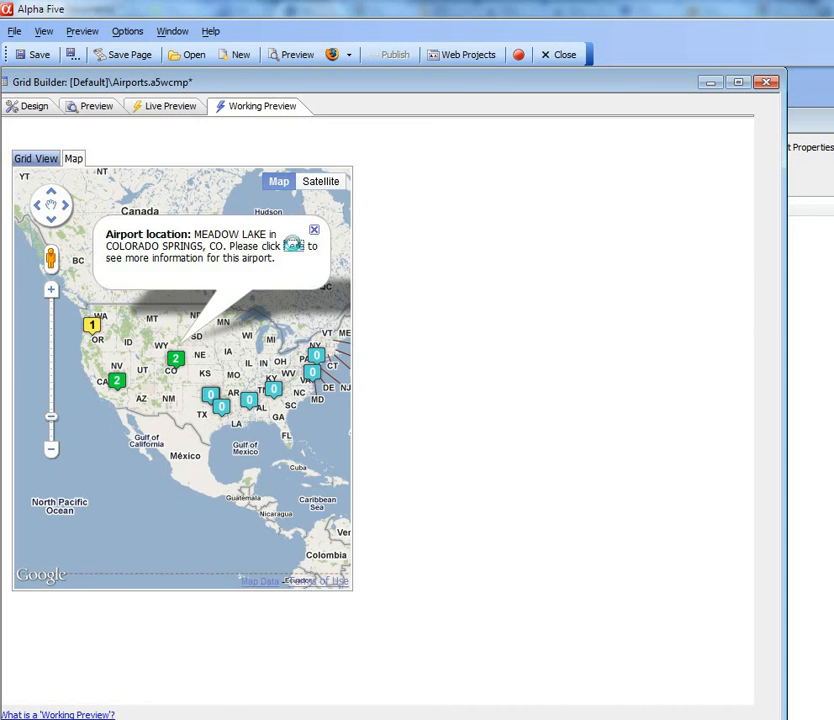
pyautogui.click(293, 248)
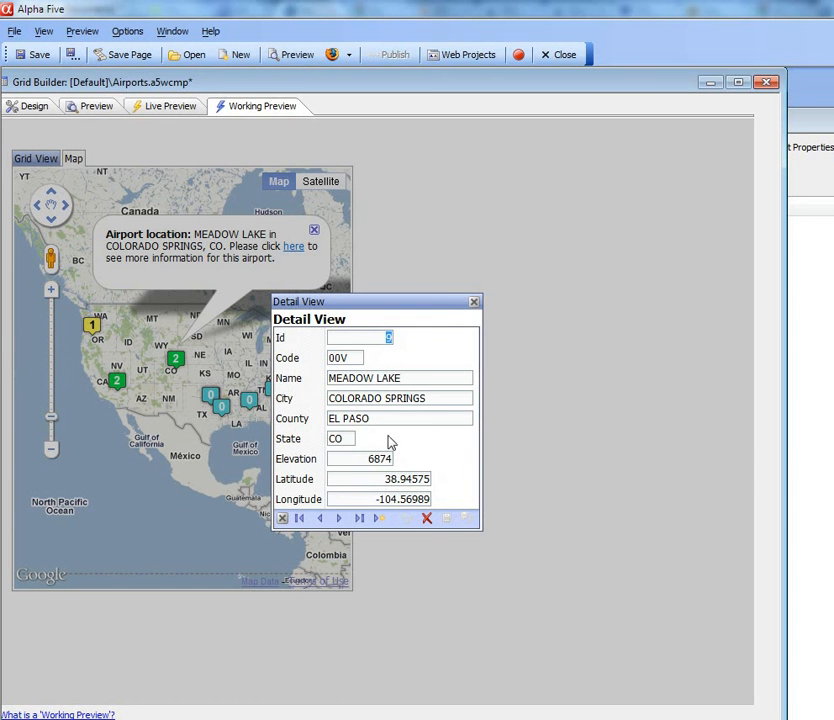
pyautogui.click(475, 304)
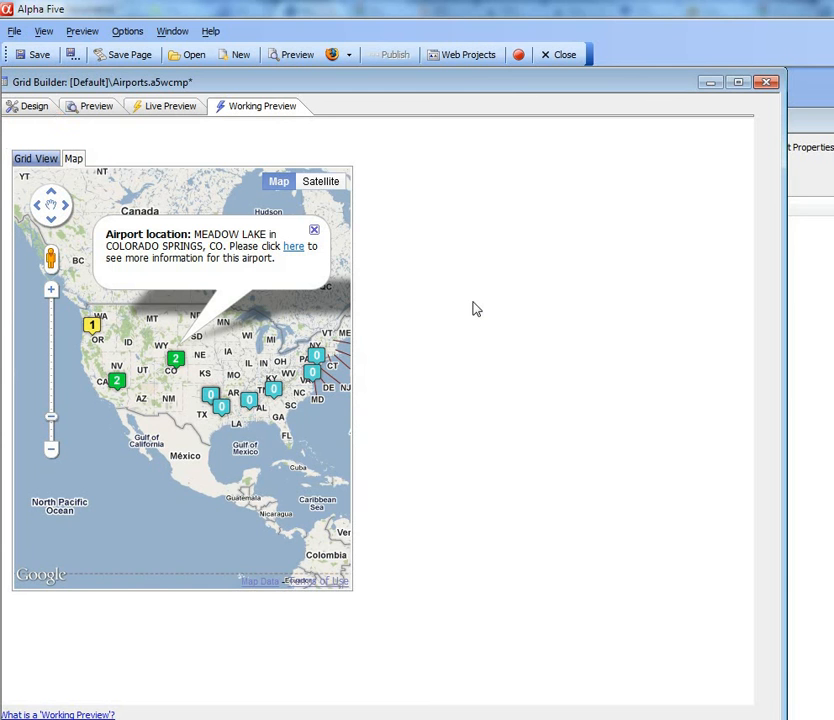
pyautogui.click(313, 229)
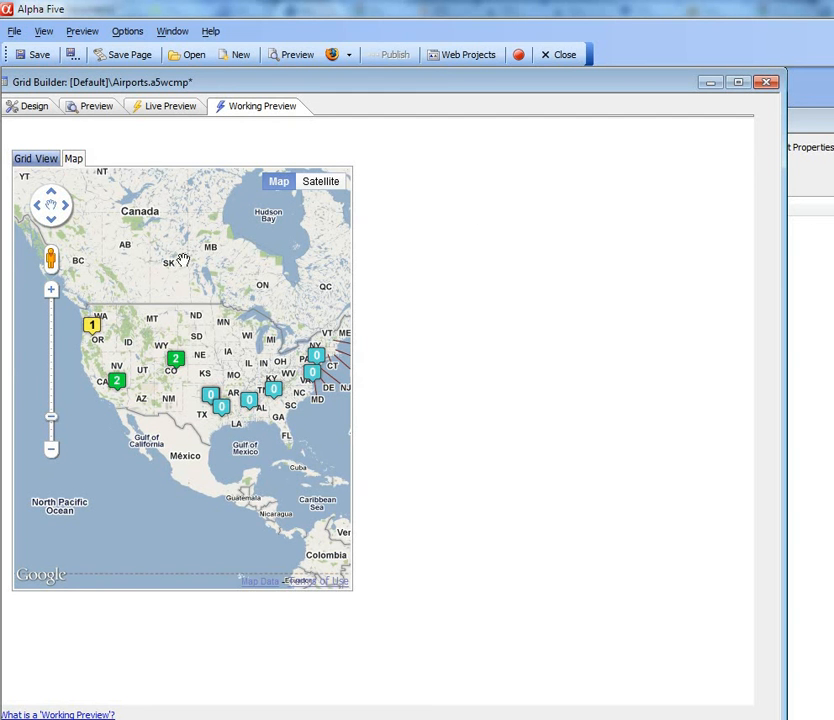
# Step: Switch the preview to the airport grid and back to the map
pyautogui.click(27, 161)
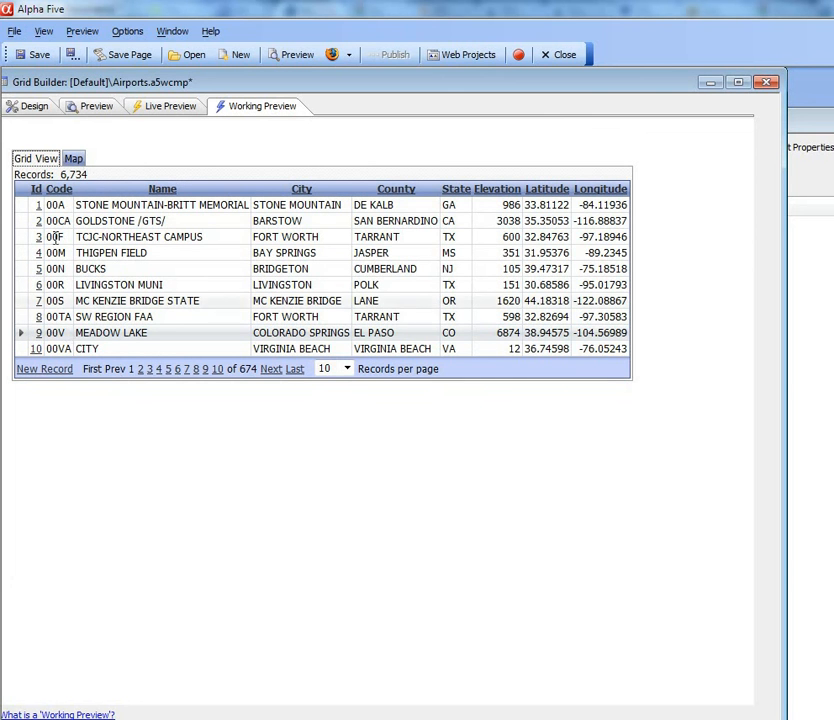
pyautogui.click(75, 162)
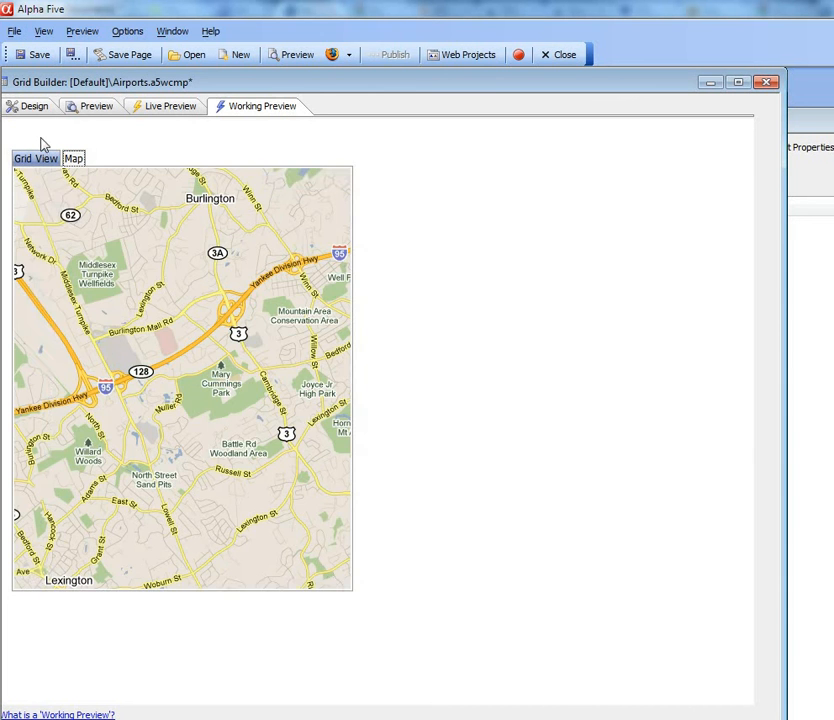
# Step: Set the main view's mode to AllVisible in the grid's alternate views definition
pyautogui.click(27, 106)
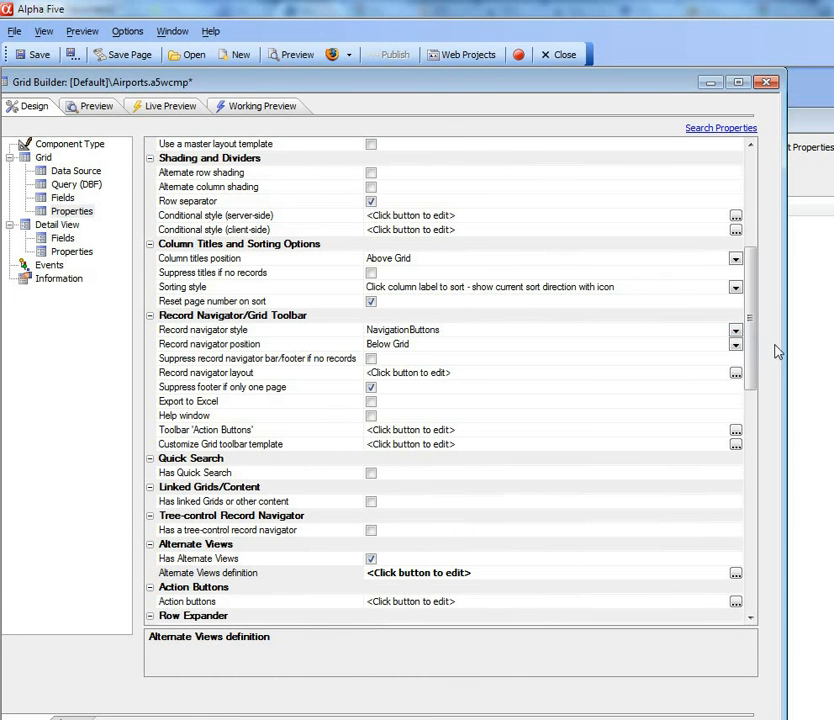
pyautogui.moveTo(753, 327); pyautogui.dragTo(750, 367)
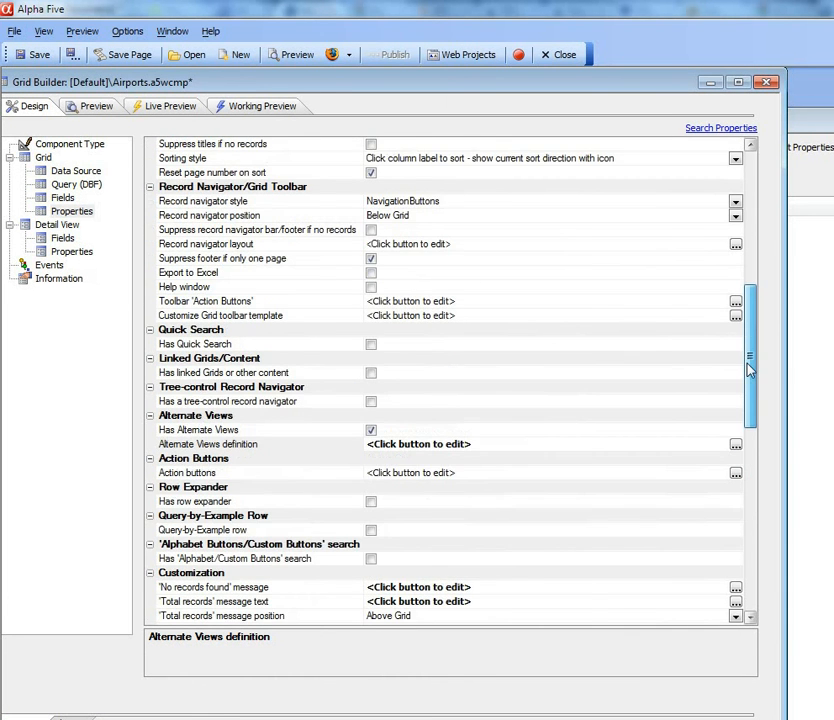
pyautogui.click(735, 445)
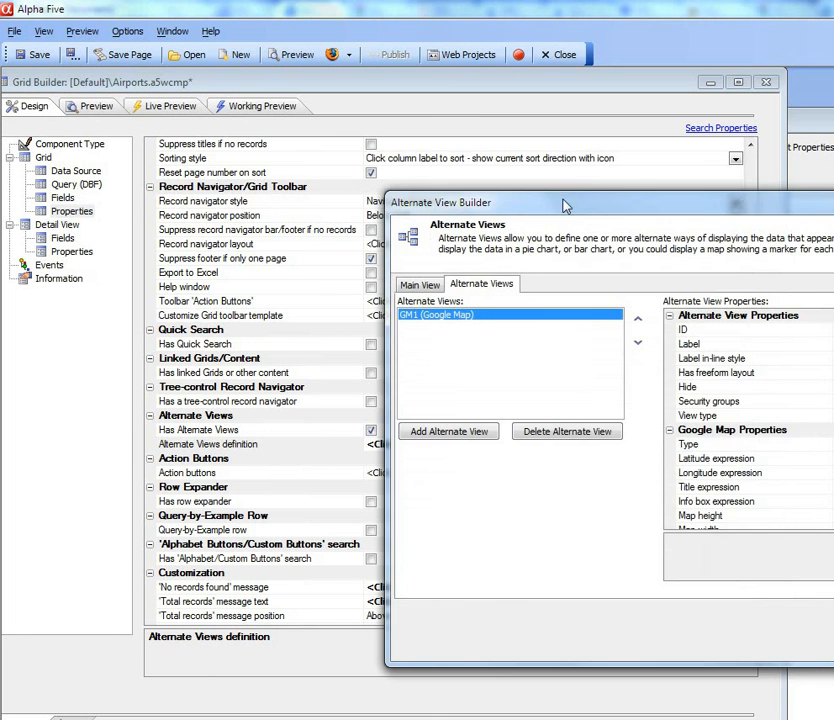
pyautogui.moveTo(565, 205); pyautogui.dragTo(217, 73)
pyautogui.click(71, 151)
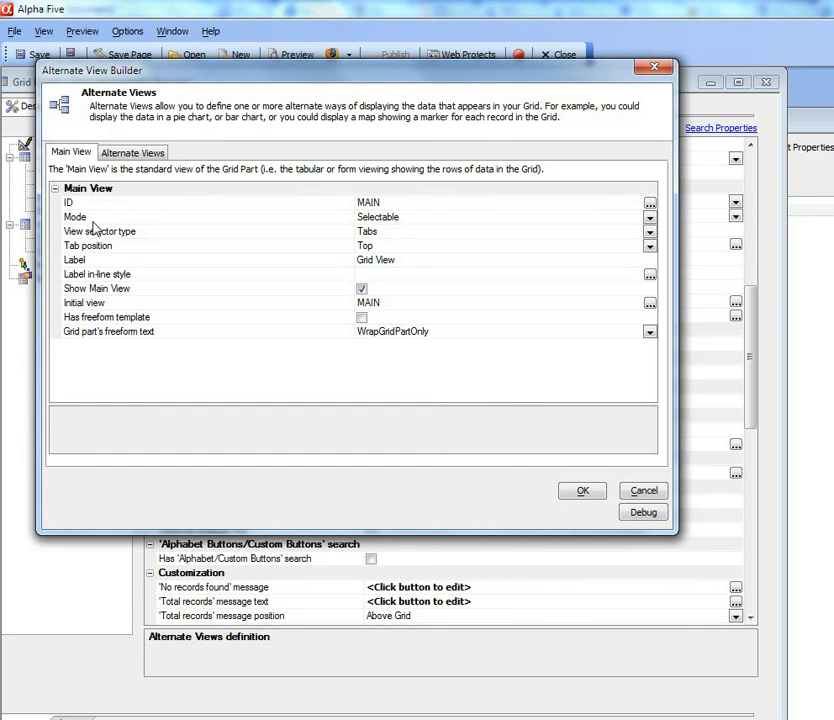
pyautogui.click(228, 220)
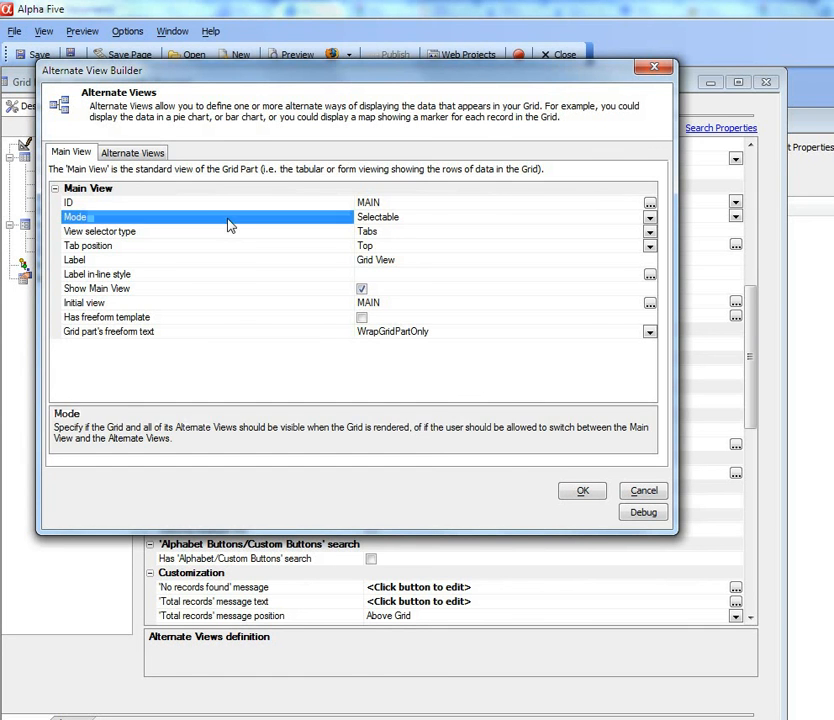
pyautogui.click(650, 217)
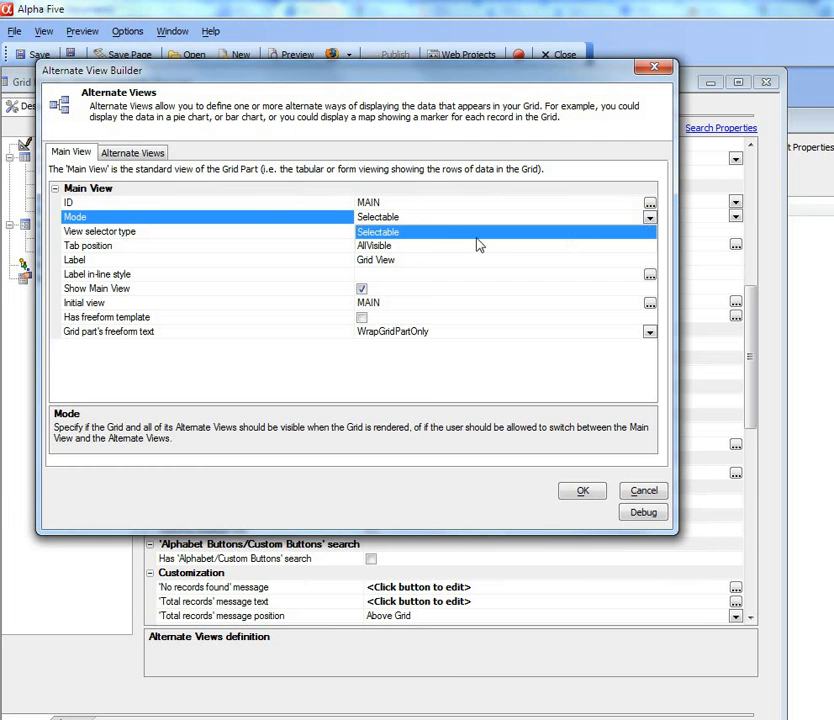
pyautogui.click(370, 247)
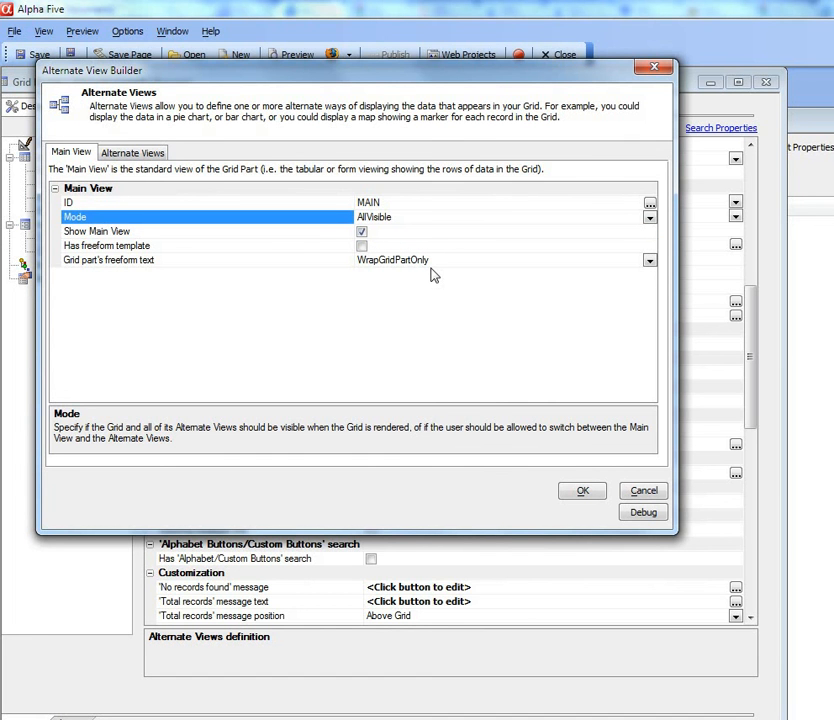
# Step: Enable a freeform template for the main view and fill it with the pre-defined layout "All Views laid out side-by-side"
pyautogui.click(362, 246)
pyautogui.click(260, 262)
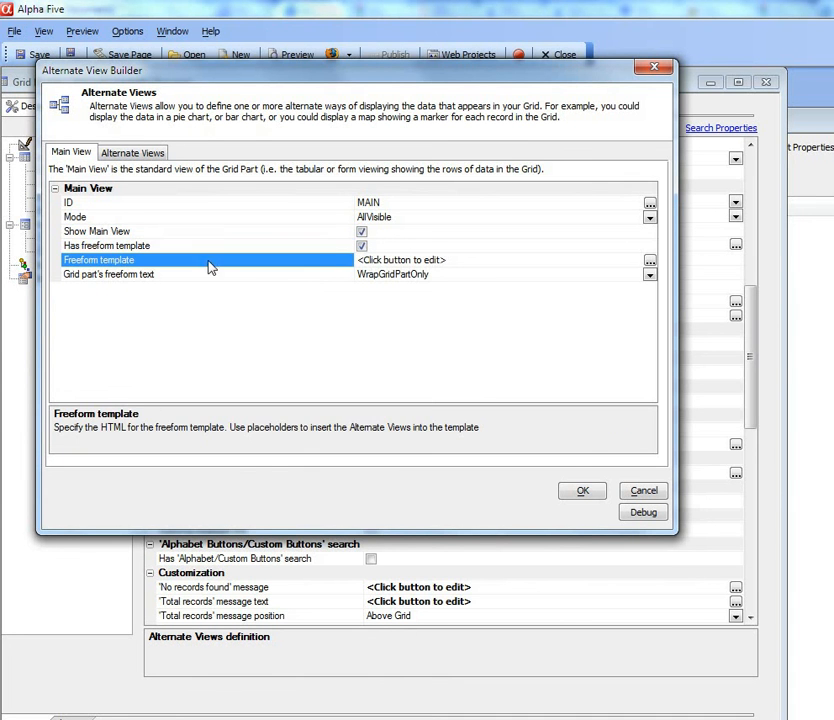
pyautogui.click(650, 262)
pyautogui.moveTo(514, 238); pyautogui.dragTo(303, 93)
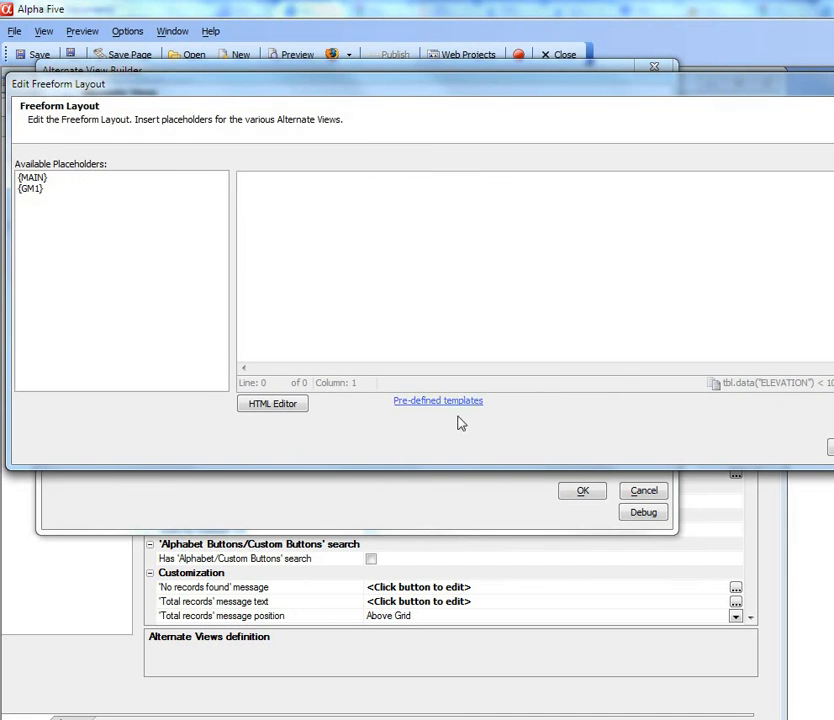
pyautogui.click(419, 409)
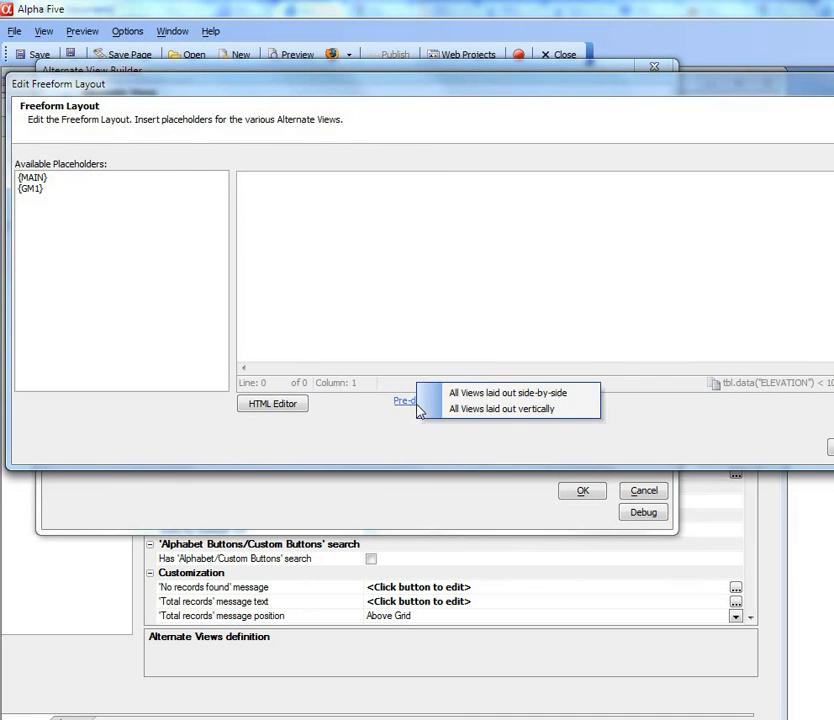
pyautogui.click(485, 395)
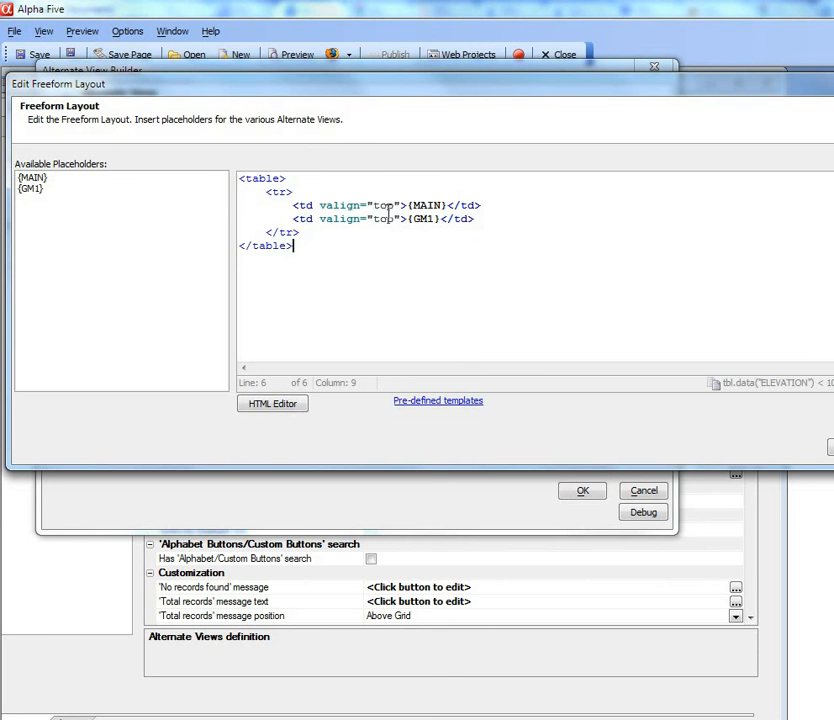
pyautogui.moveTo(407, 205); pyautogui.dragTo(440, 218)
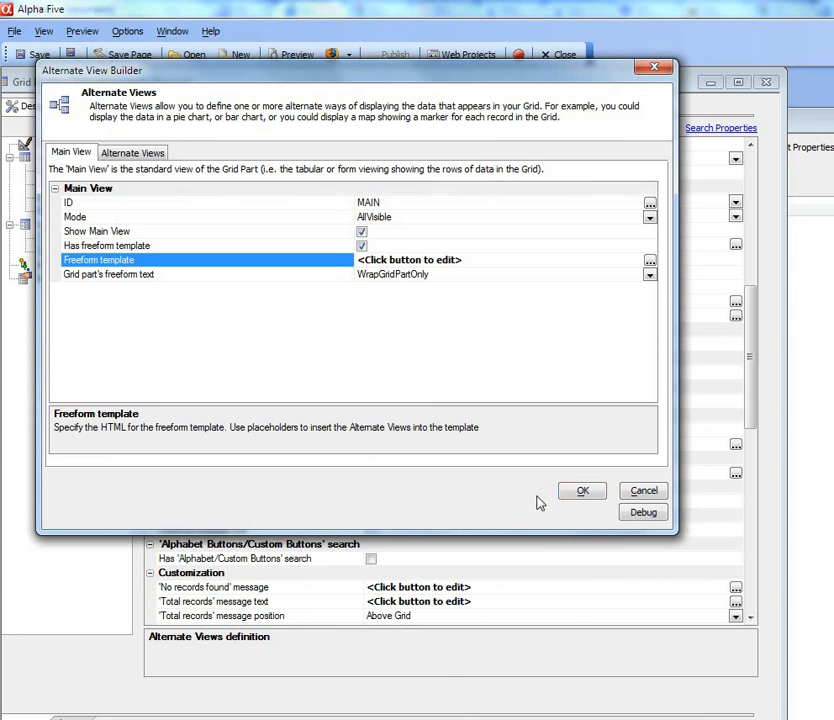
# Step: Apply the alternate views definition and save the Airports grid component
pyautogui.click(583, 492)
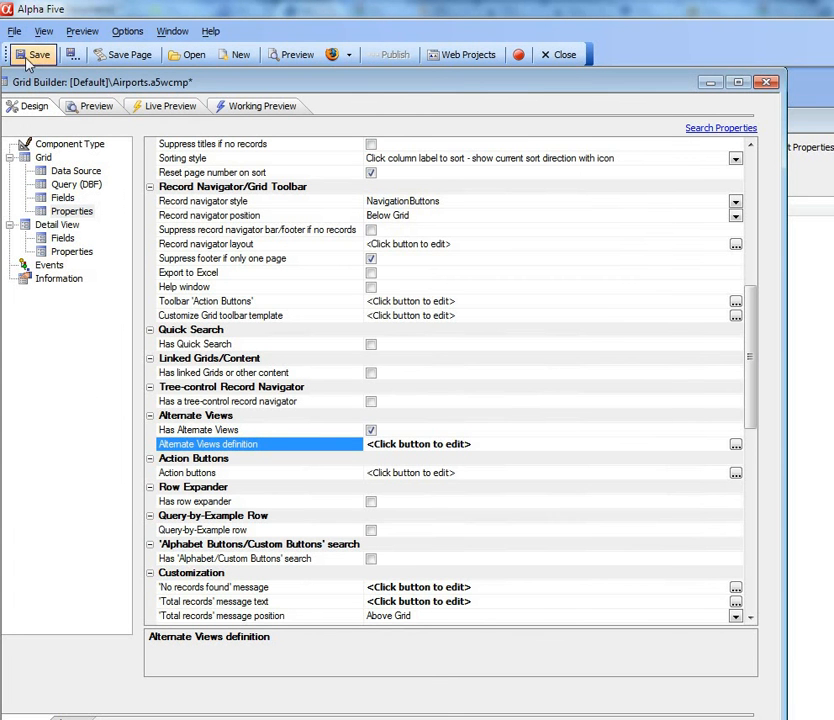
pyautogui.click(35, 56)
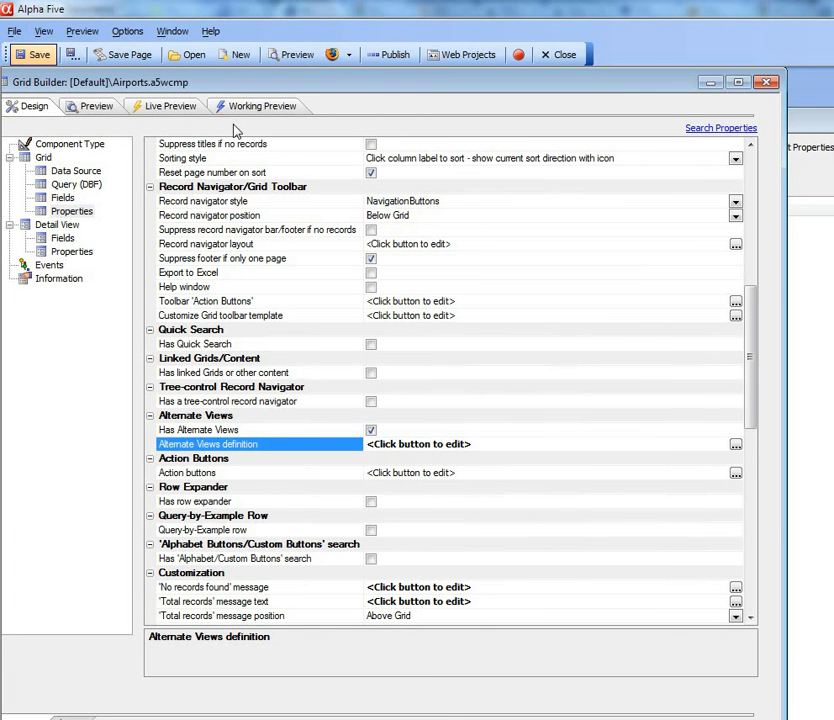